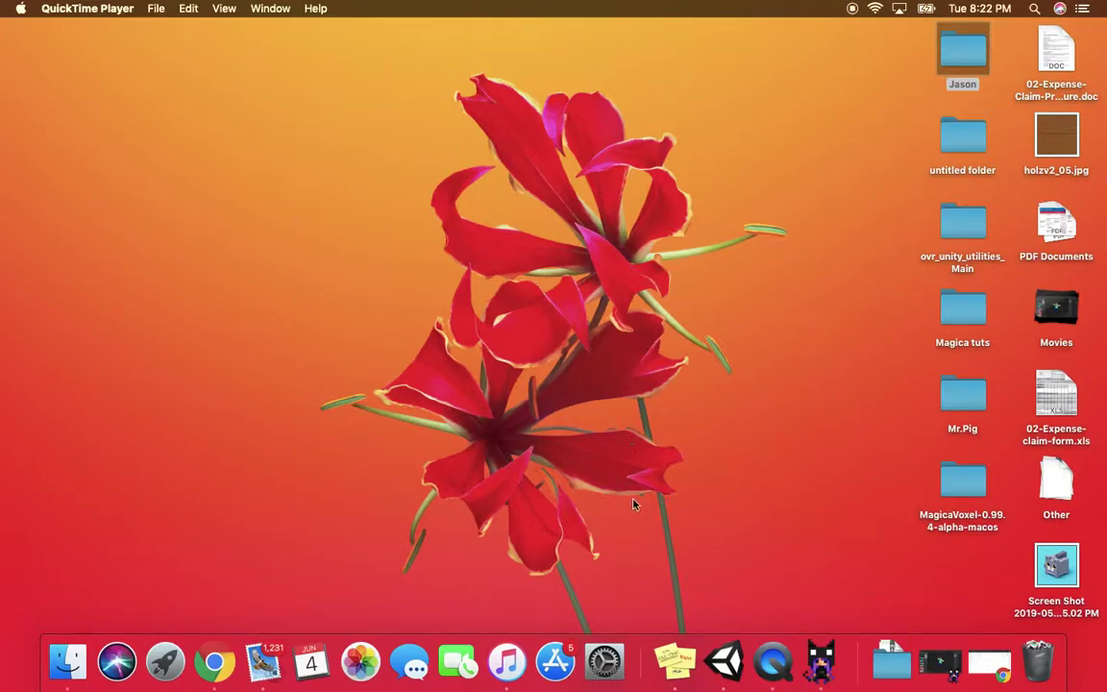
In a new Chrome tab, search for mixamo and open the free Adobe ID sign-up page
left_click(215, 661)
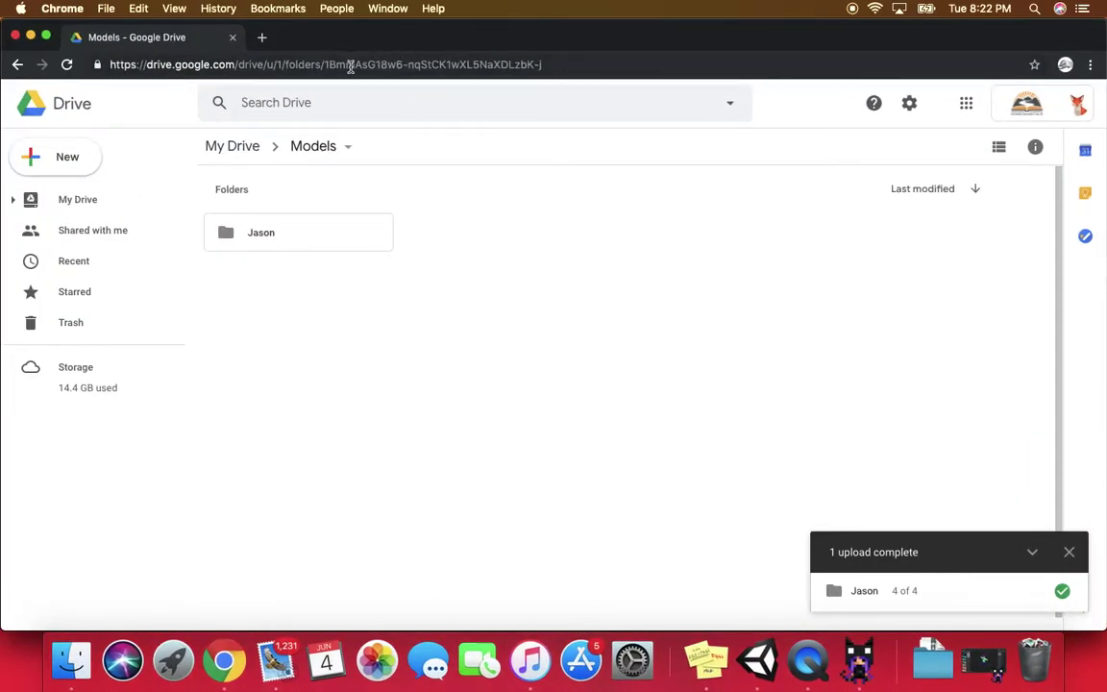
left_click(262, 38)
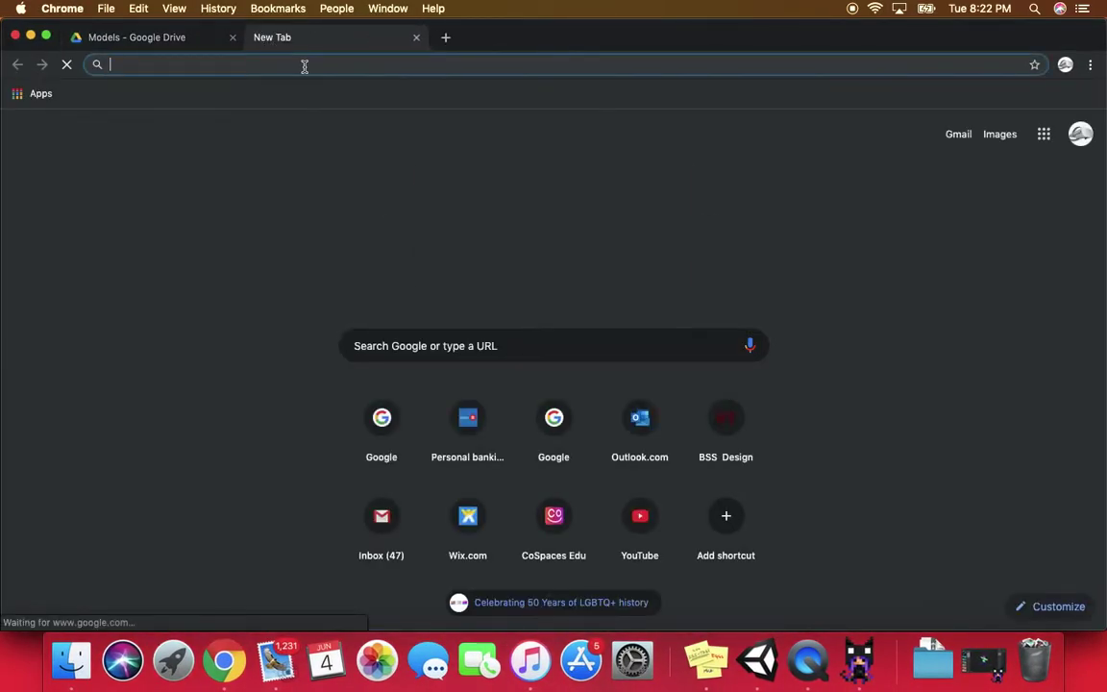
type("mi")
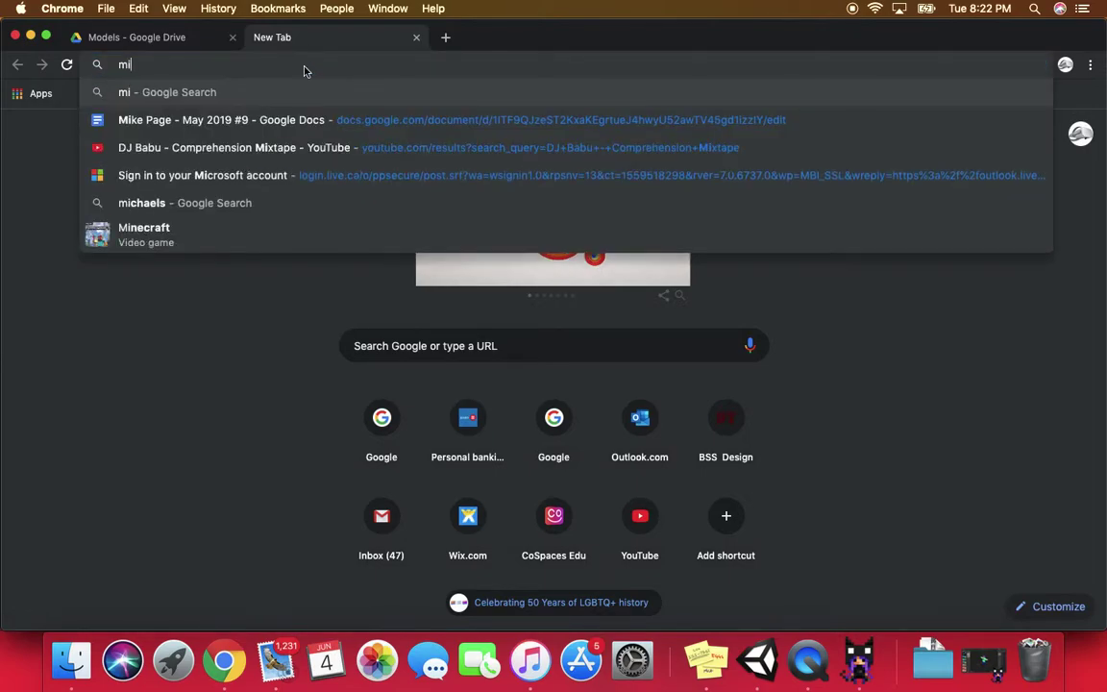
type("xamo")
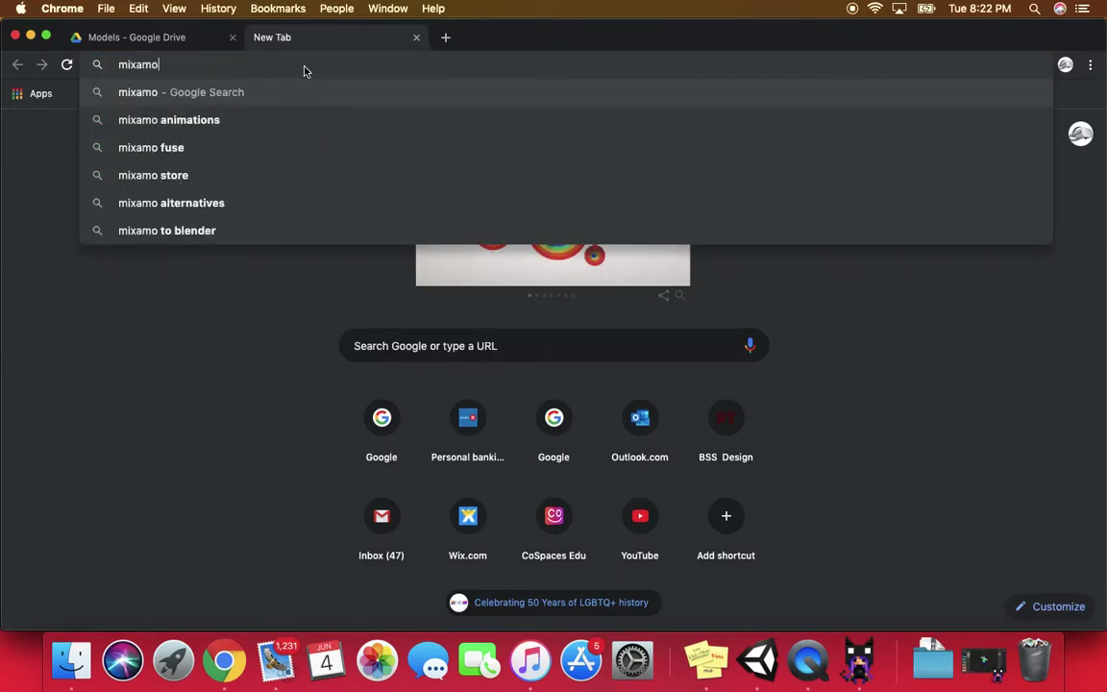
key("Return")
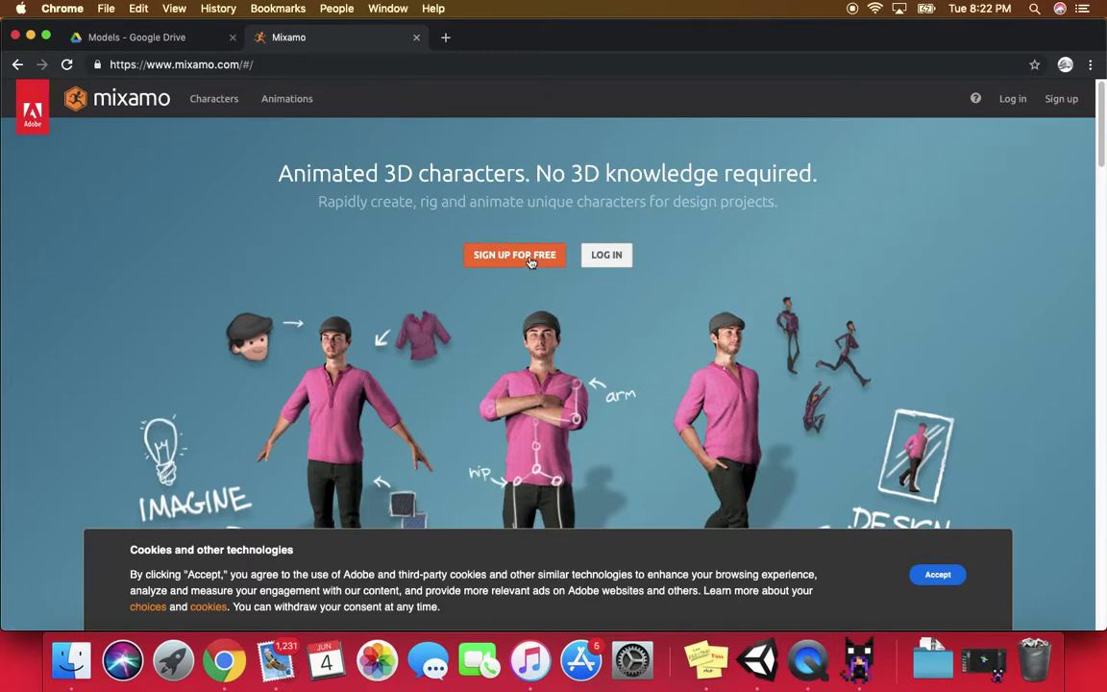
left_click(528, 259)
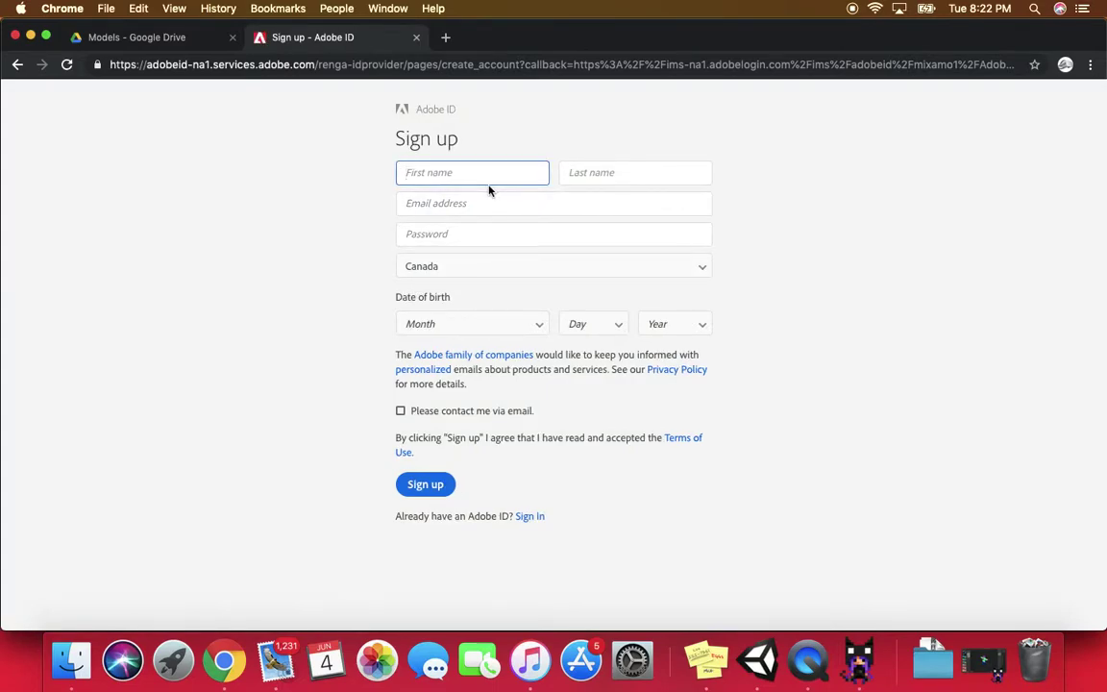
Enter the first name and an account password in the Adobe ID sign-up form
type("Nate")
left_click(634, 172)
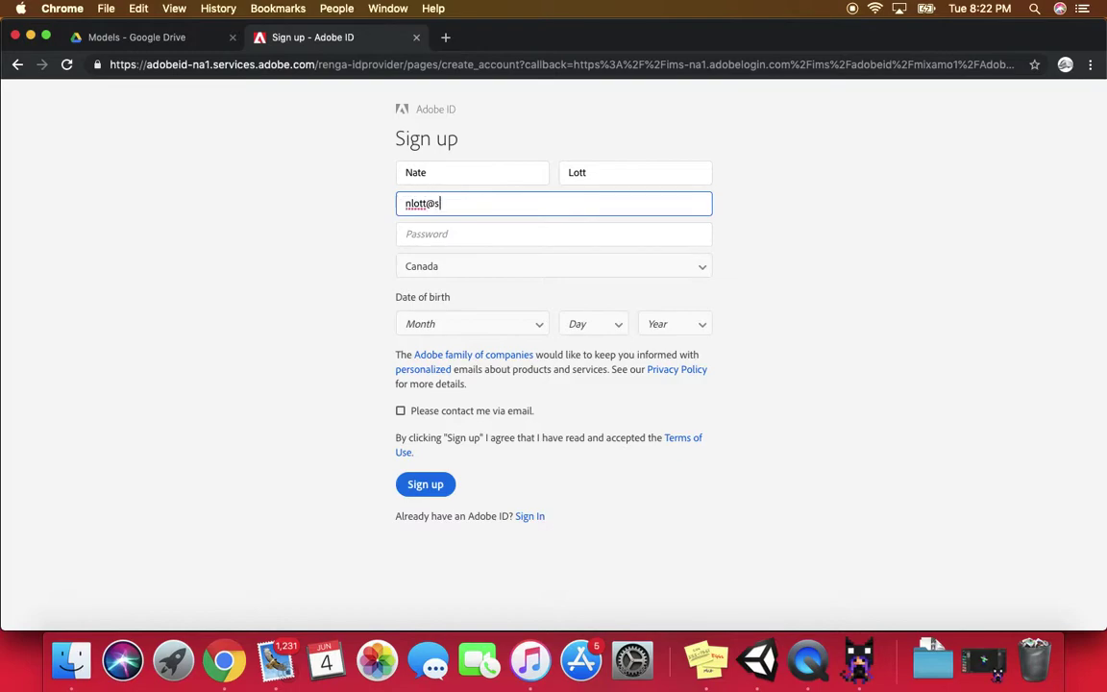
left_click(554, 233)
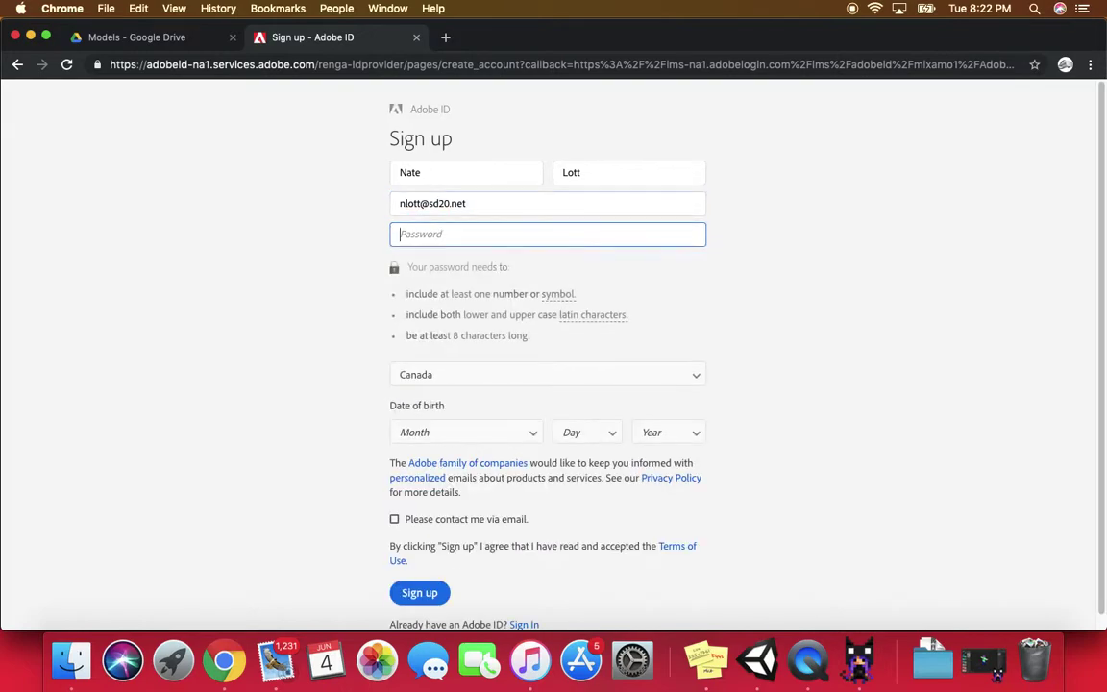
type("****")
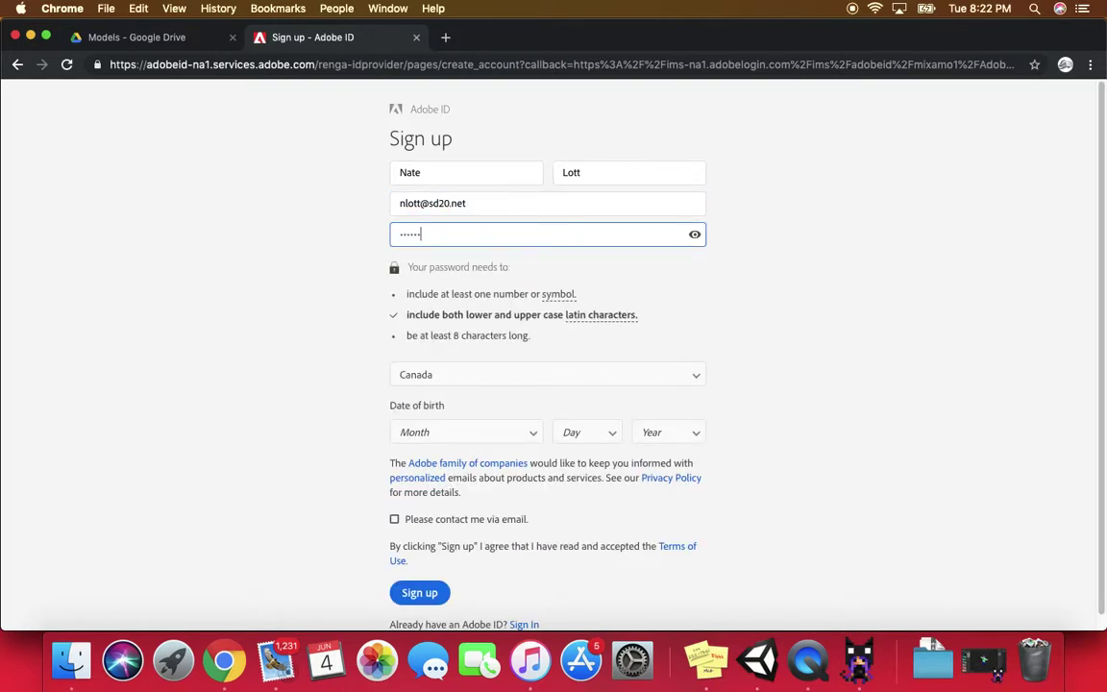
type("***")
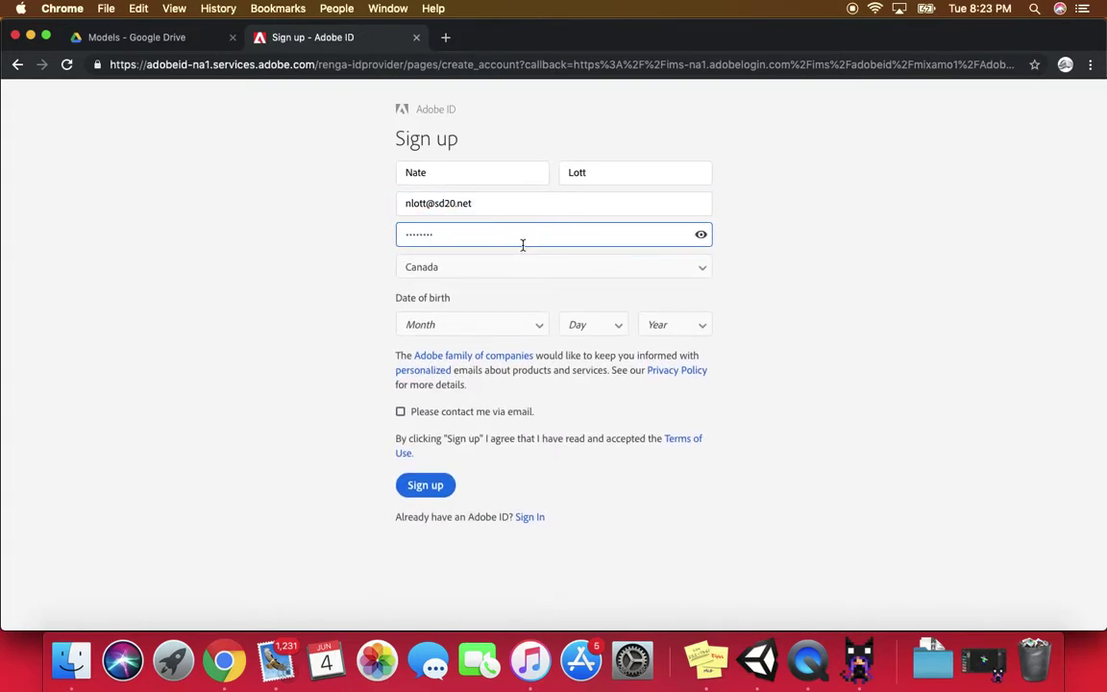
Choose the birth month, day and year from the dropdowns and submit the sign-up
left_click(540, 326)
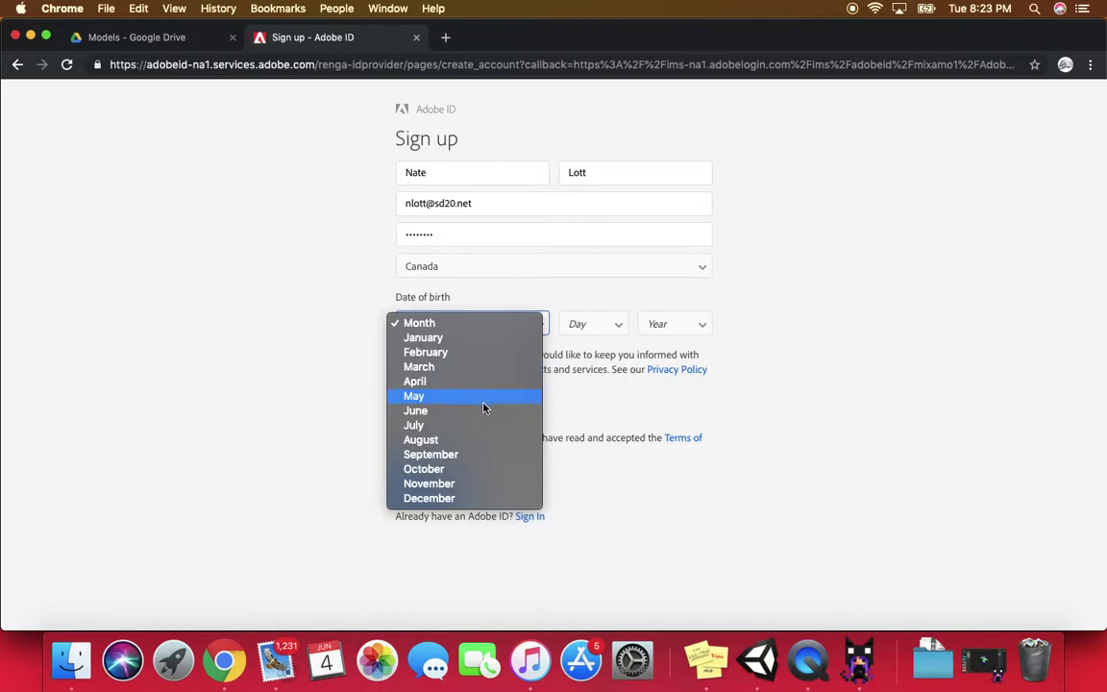
left_click(482, 469)
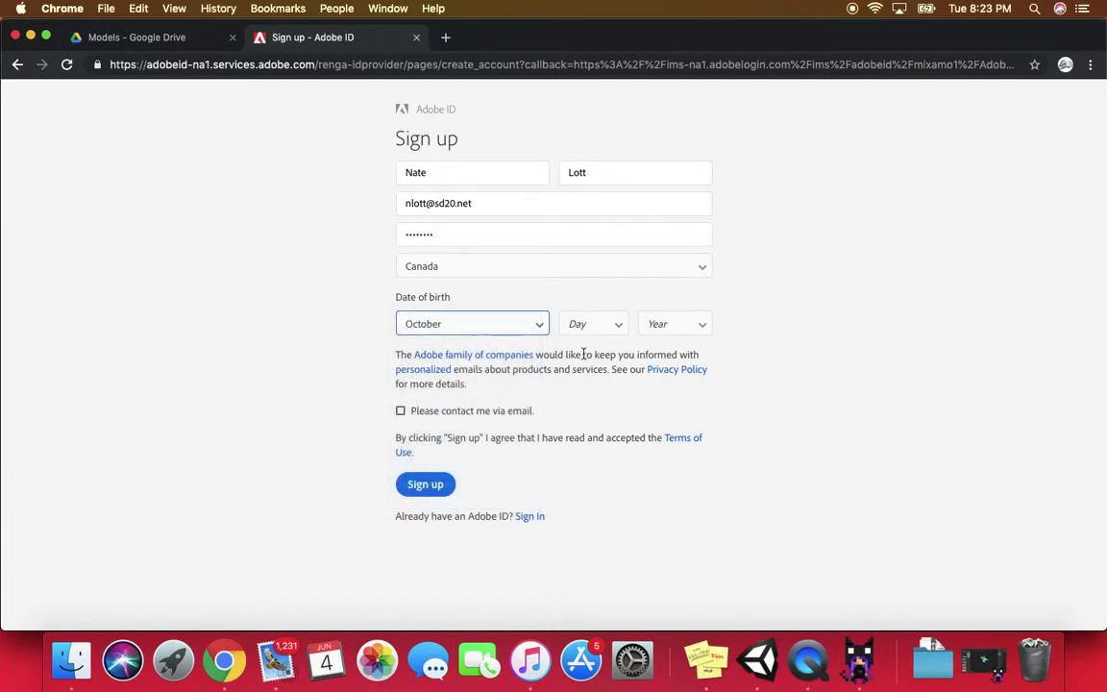
left_click(625, 327)
left_click(579, 511)
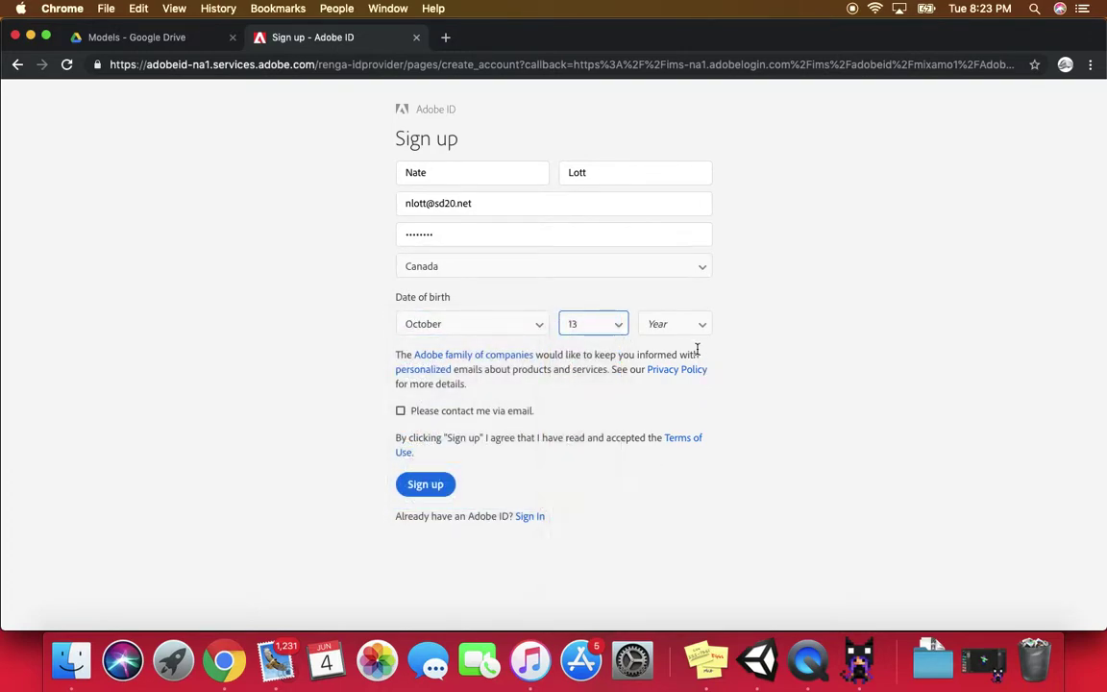
left_click(678, 325)
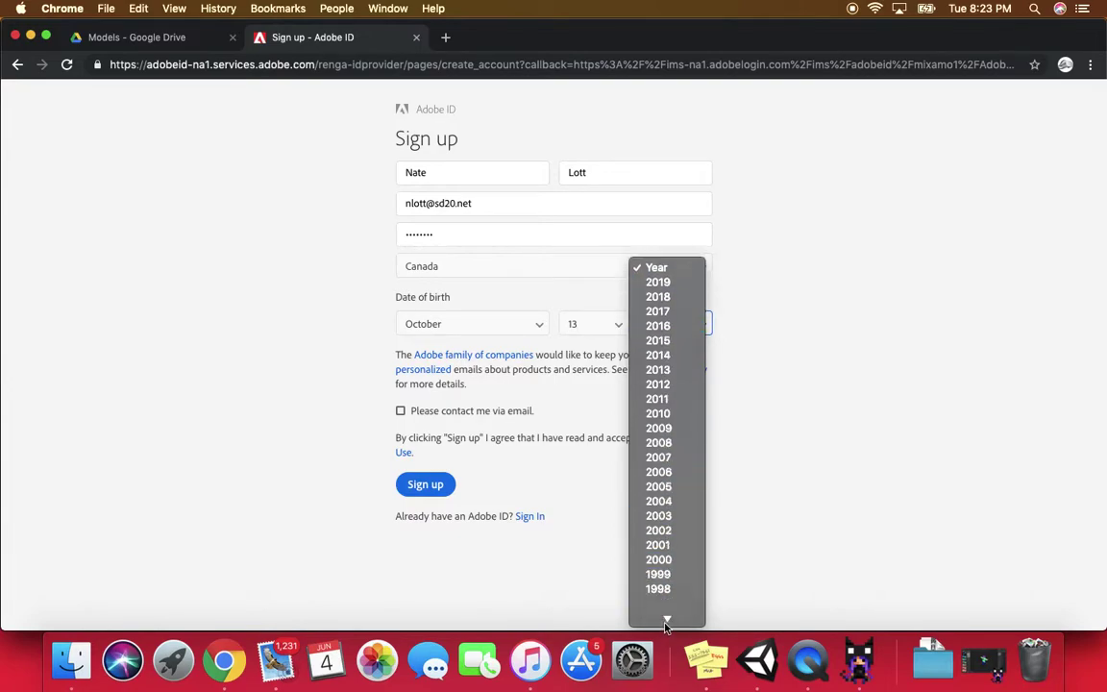
mouse_move(666, 623)
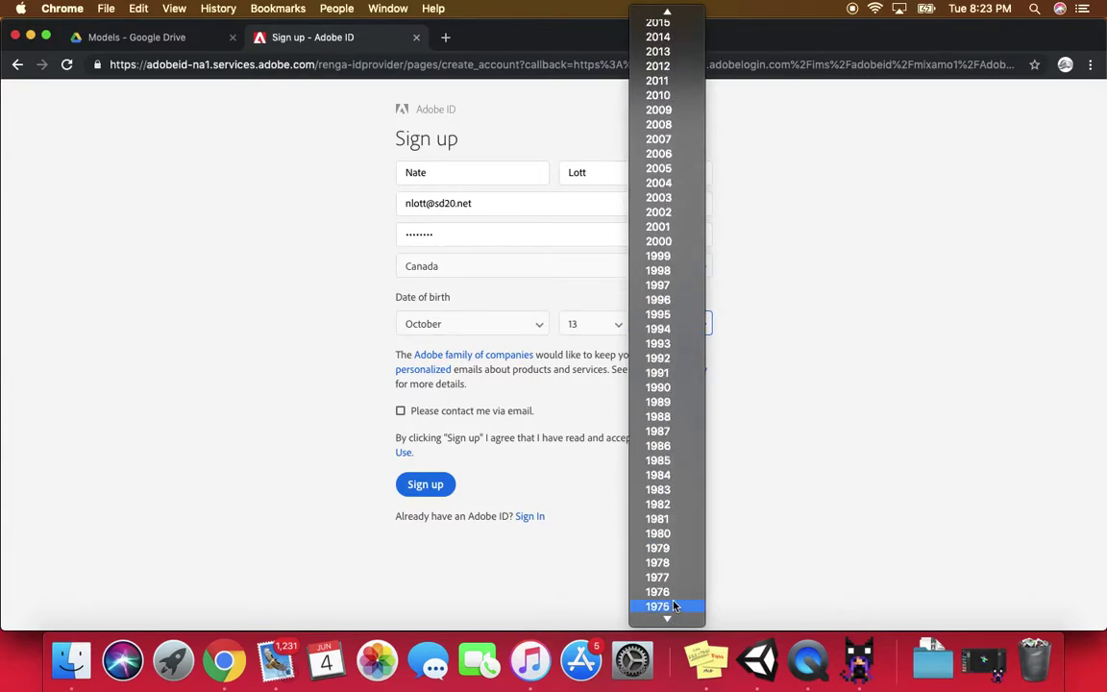
left_click(667, 594)
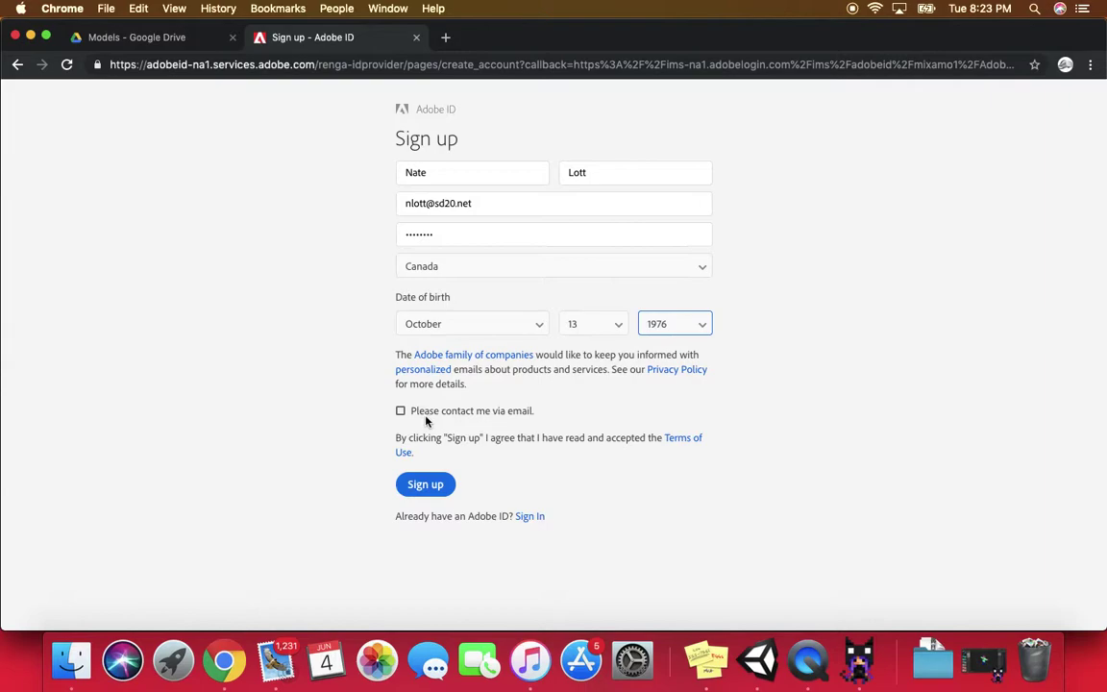
left_click(429, 485)
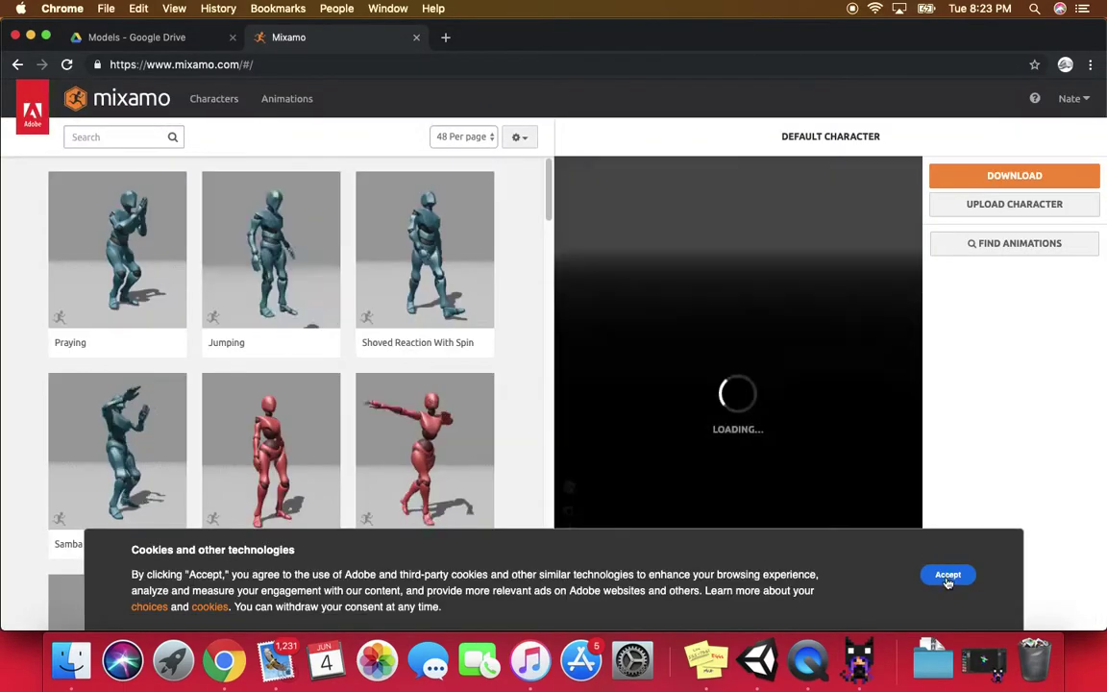
Accept cookies, search the animation library for 'dance', and open the Upload Character dialog
left_click(947, 576)
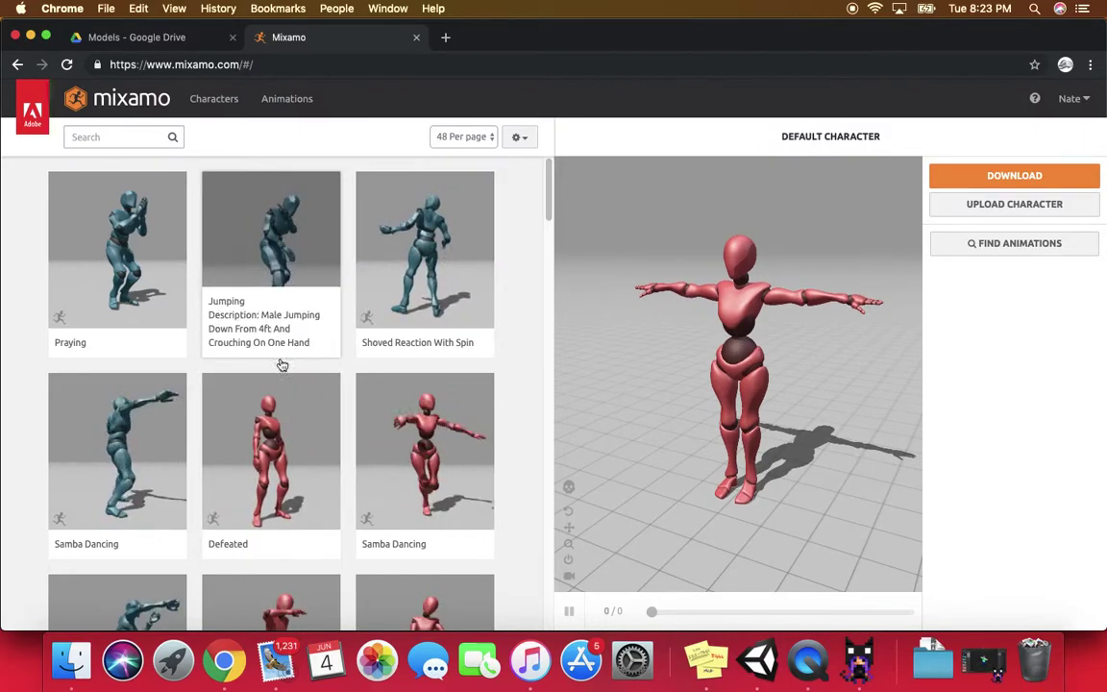
scroll(327, 456, "down", 3)
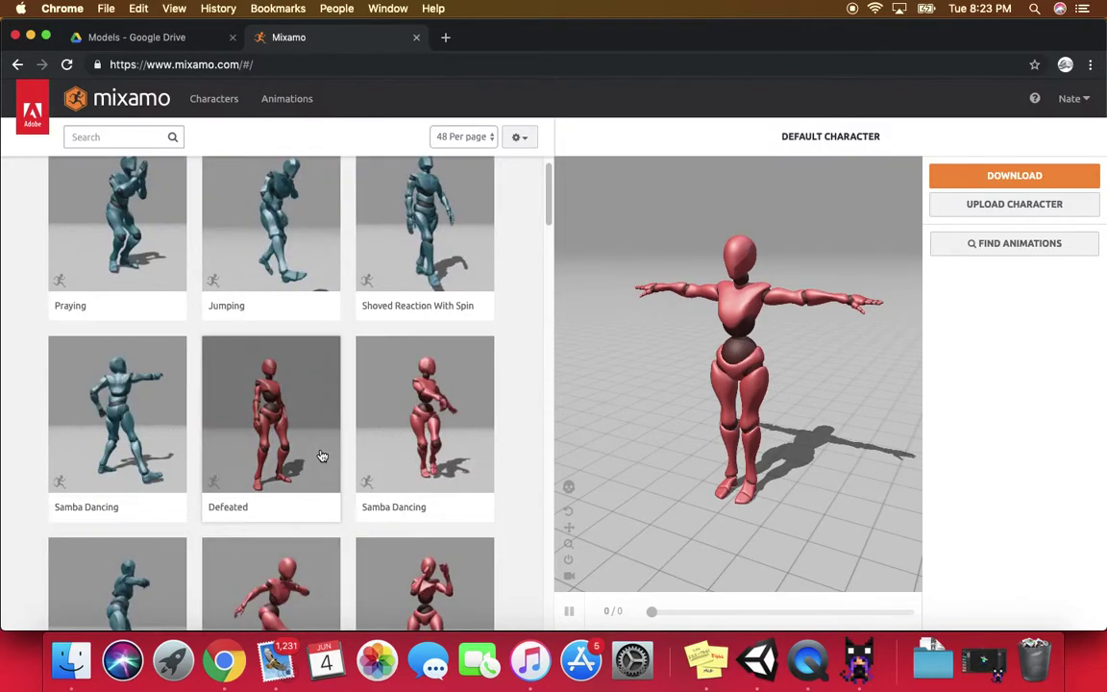
scroll(531, 238, "down", 10)
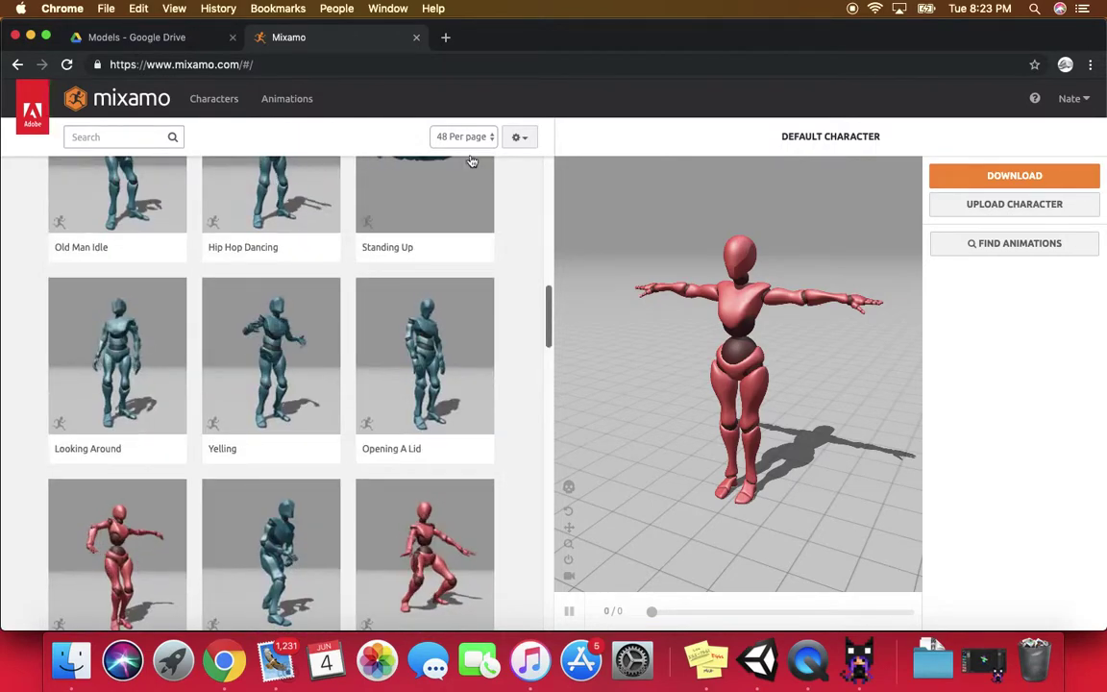
left_click(111, 140)
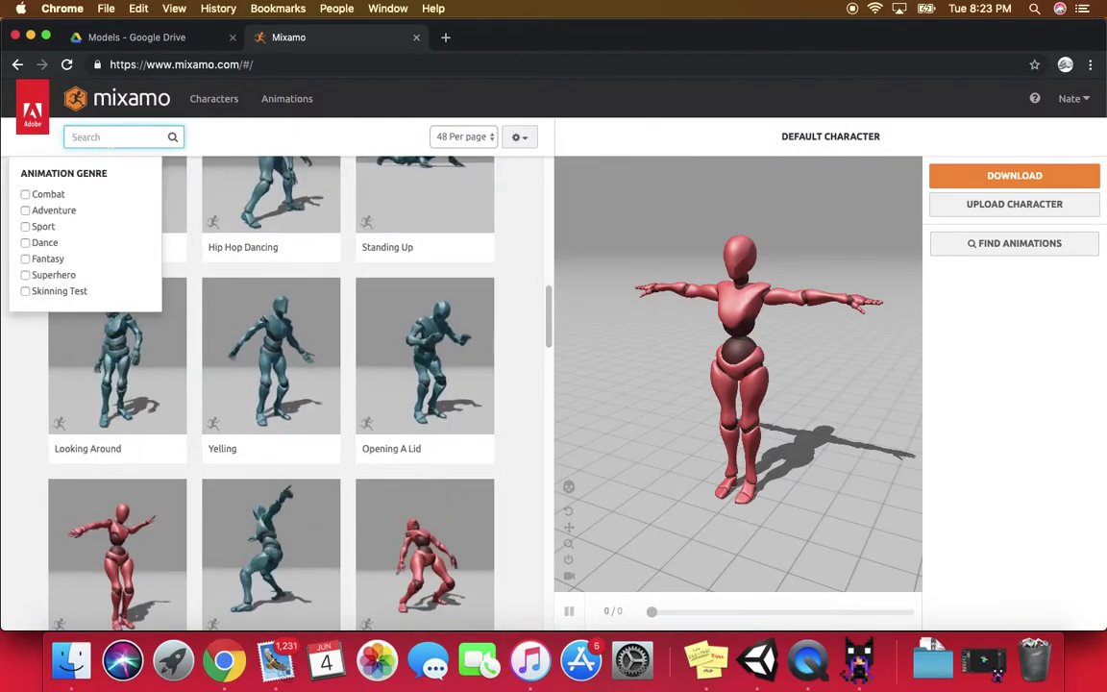
type("dance")
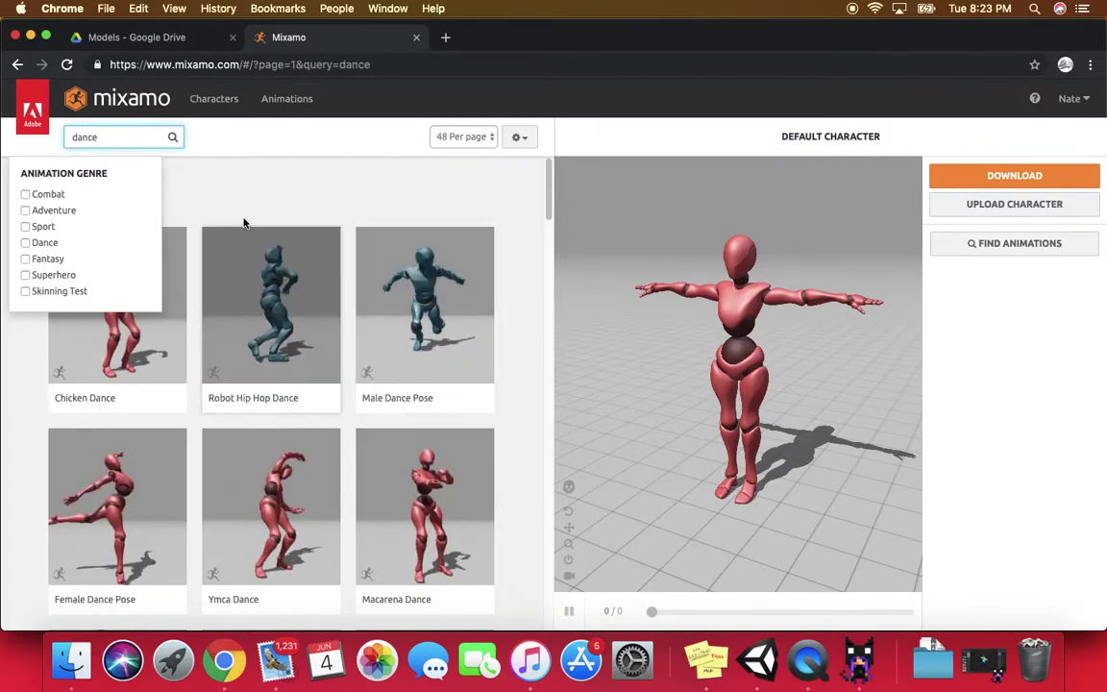
left_click(277, 216)
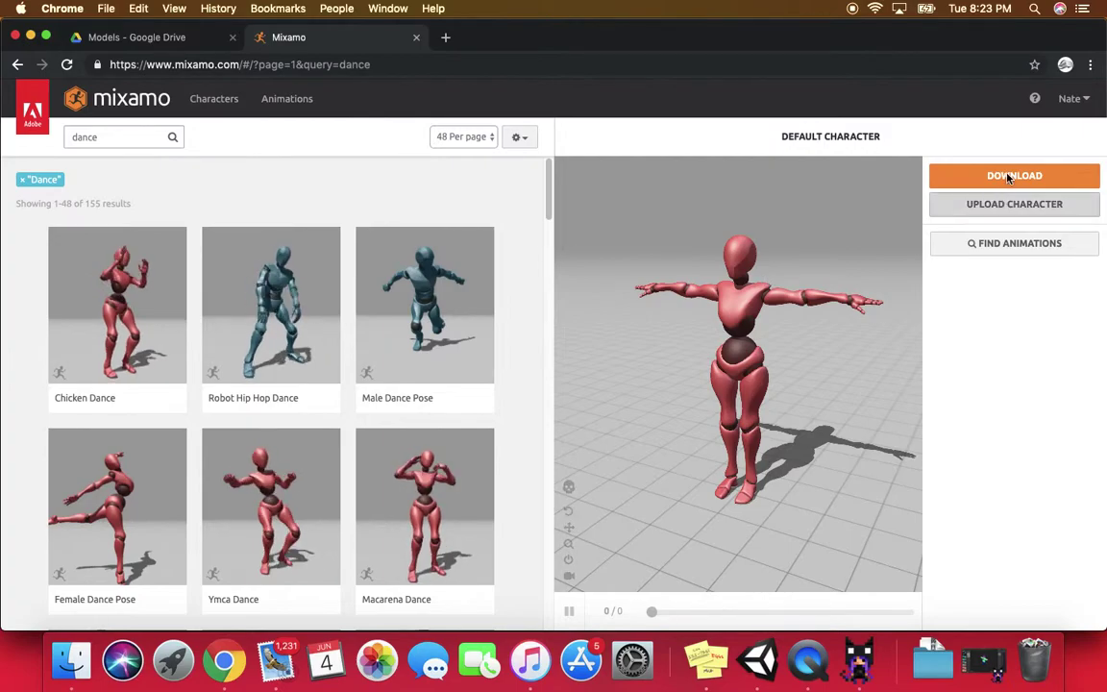
left_click(1035, 211)
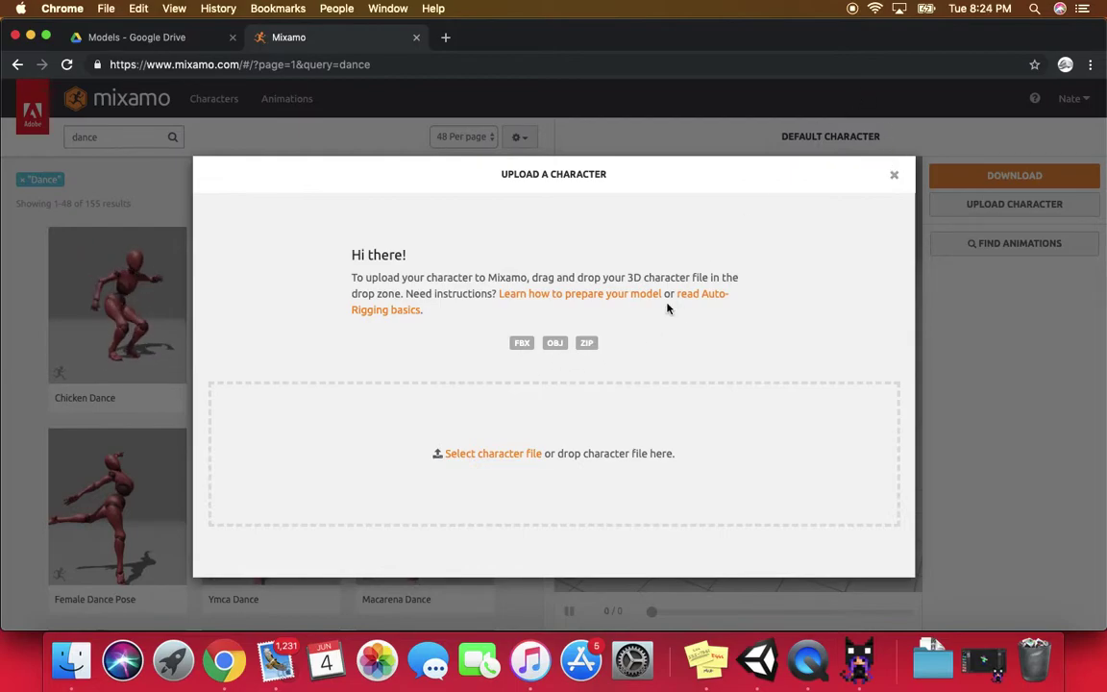
Open the Jason folder beside Chrome and compress Jason.mtl, Jason.obj and Jason.png into Archive.zip
left_click_drag(850, 53, 430, 54)
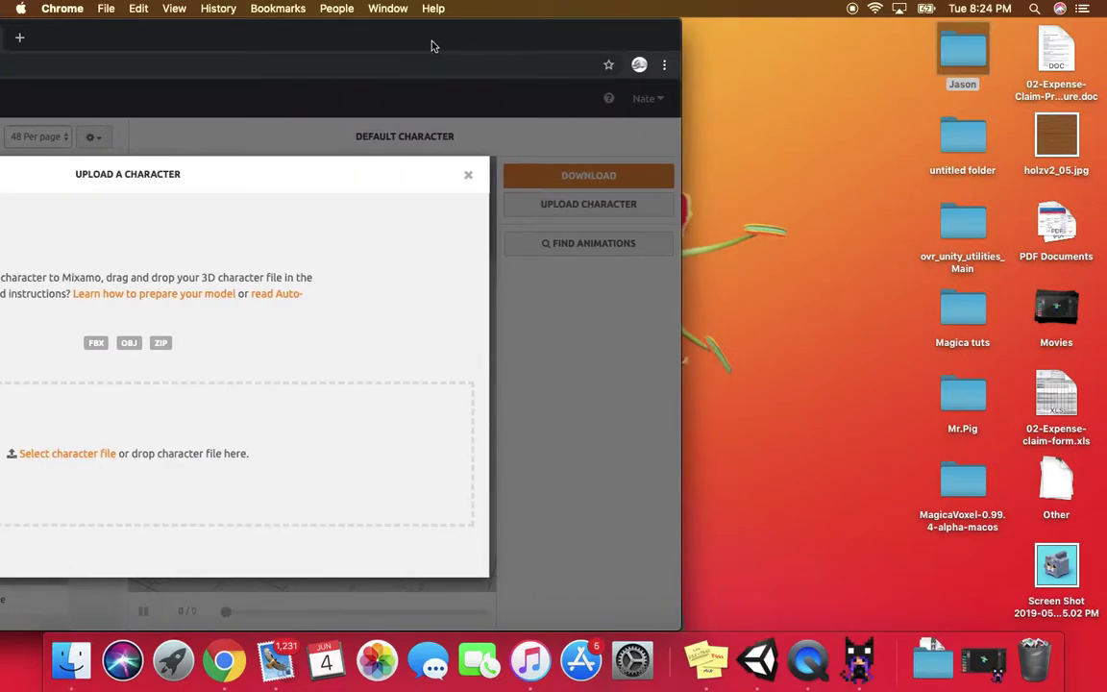
double_click(958, 58)
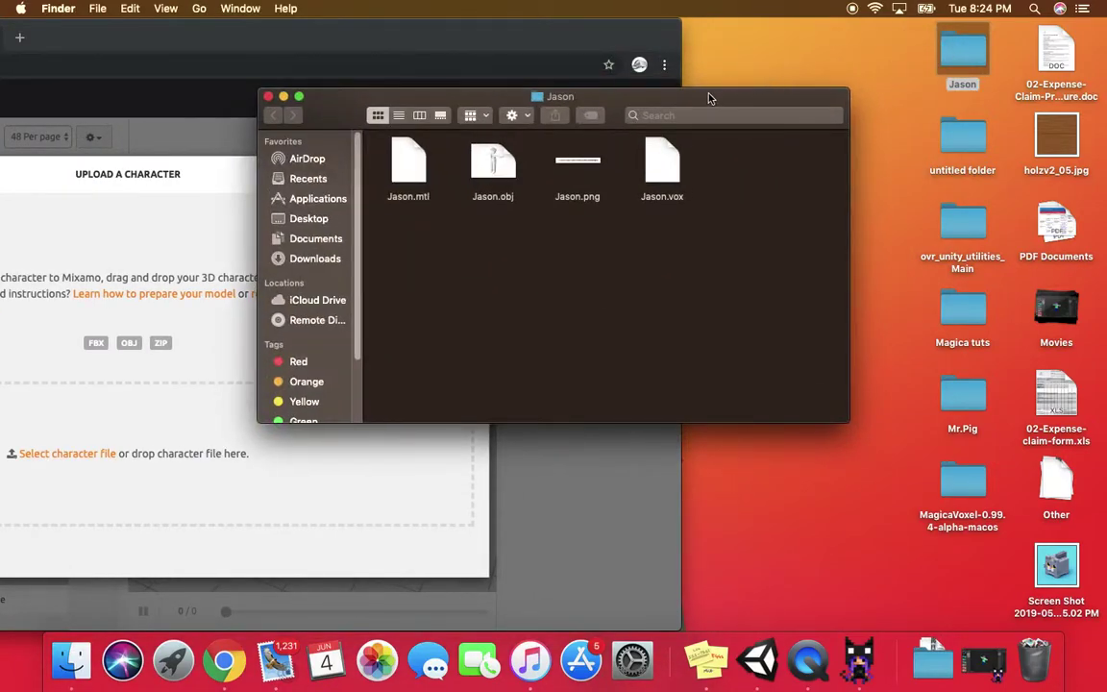
left_click_drag(708, 97, 1066, 103)
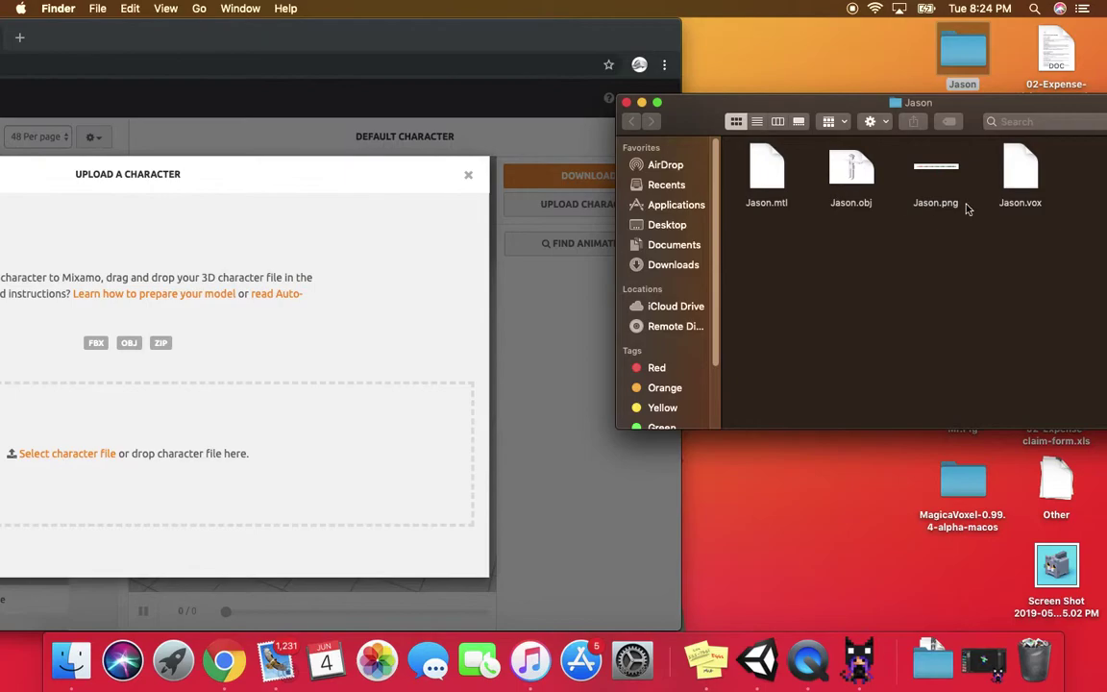
left_click_drag(940, 217, 683, 135)
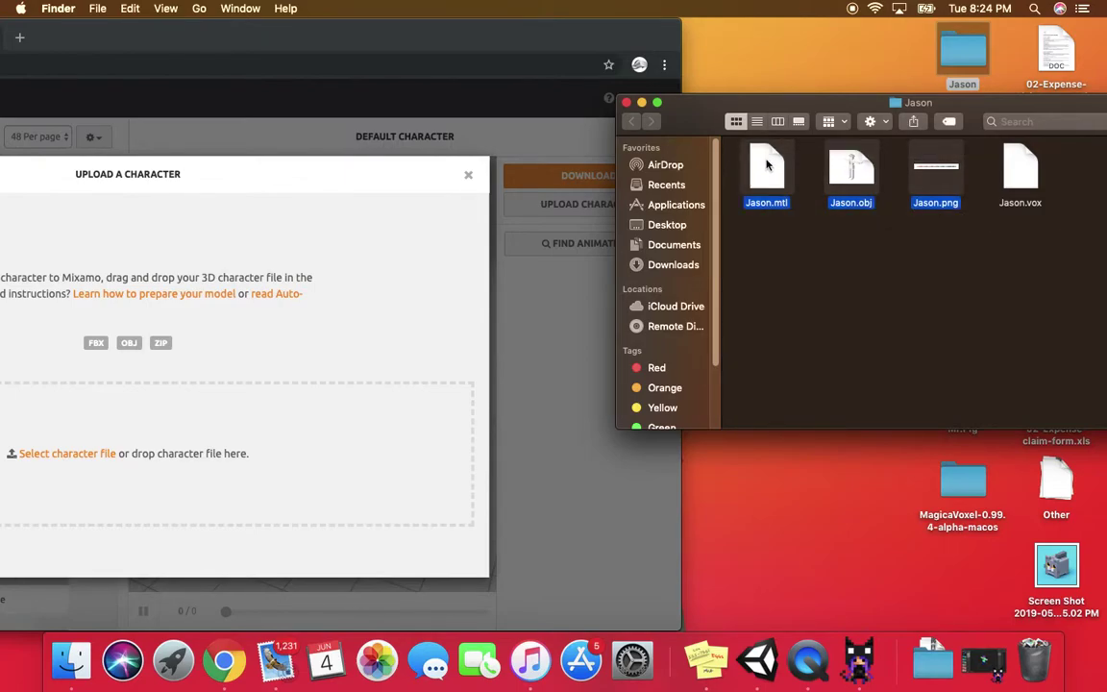
right_click(766, 165)
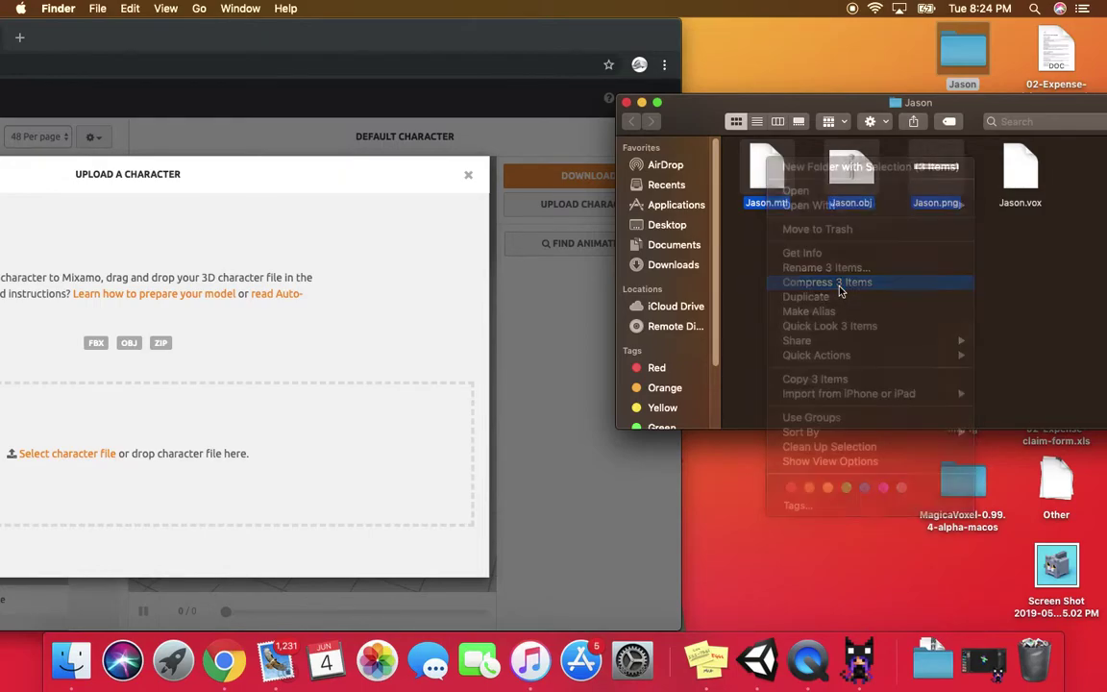
left_click(841, 282)
left_click_drag(795, 211, 809, 290)
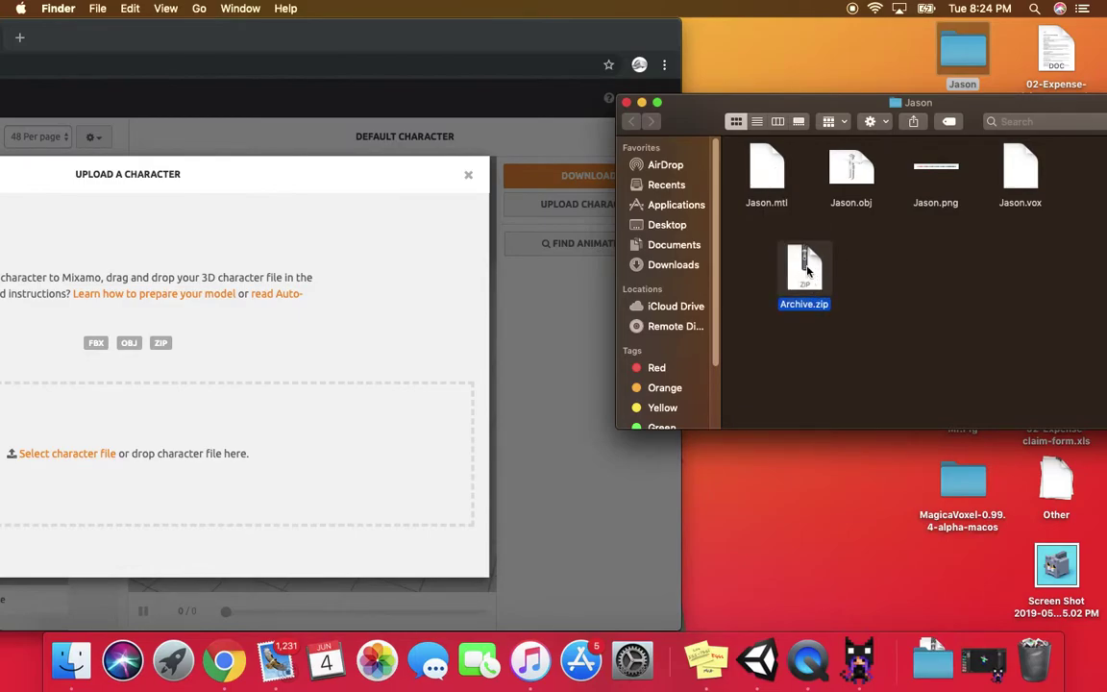
Drop Archive.zip onto Mixamo's uploader and check the character faces forward with Rotate On Y-Axis
left_click_drag(807, 272, 228, 463)
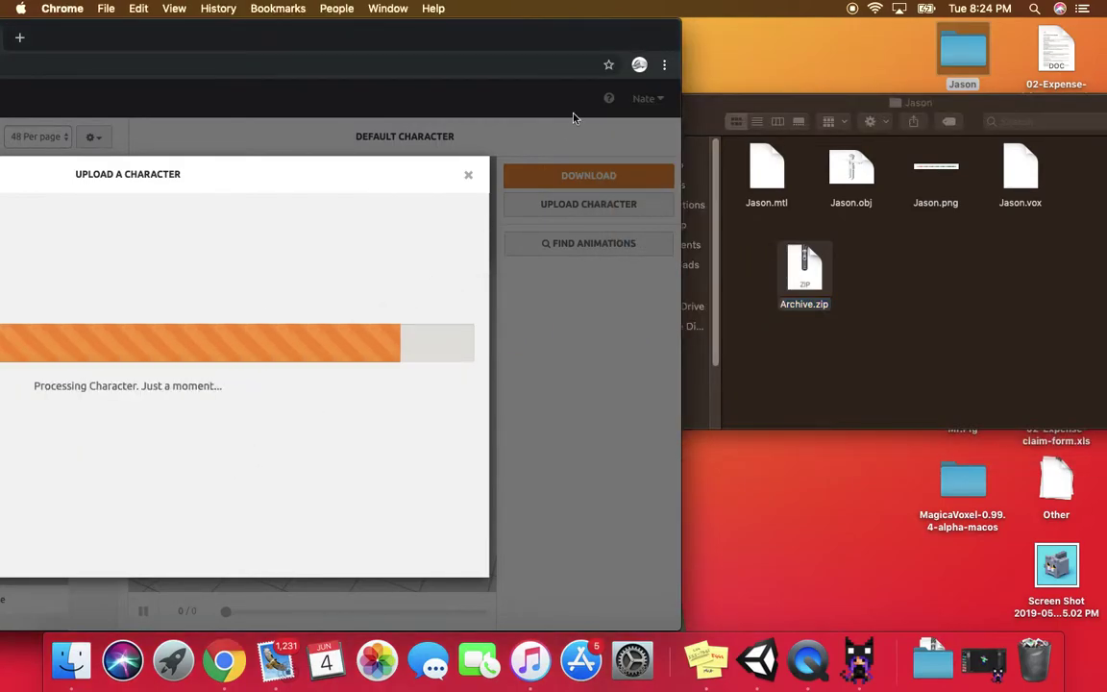
left_click_drag(509, 43, 933, 42)
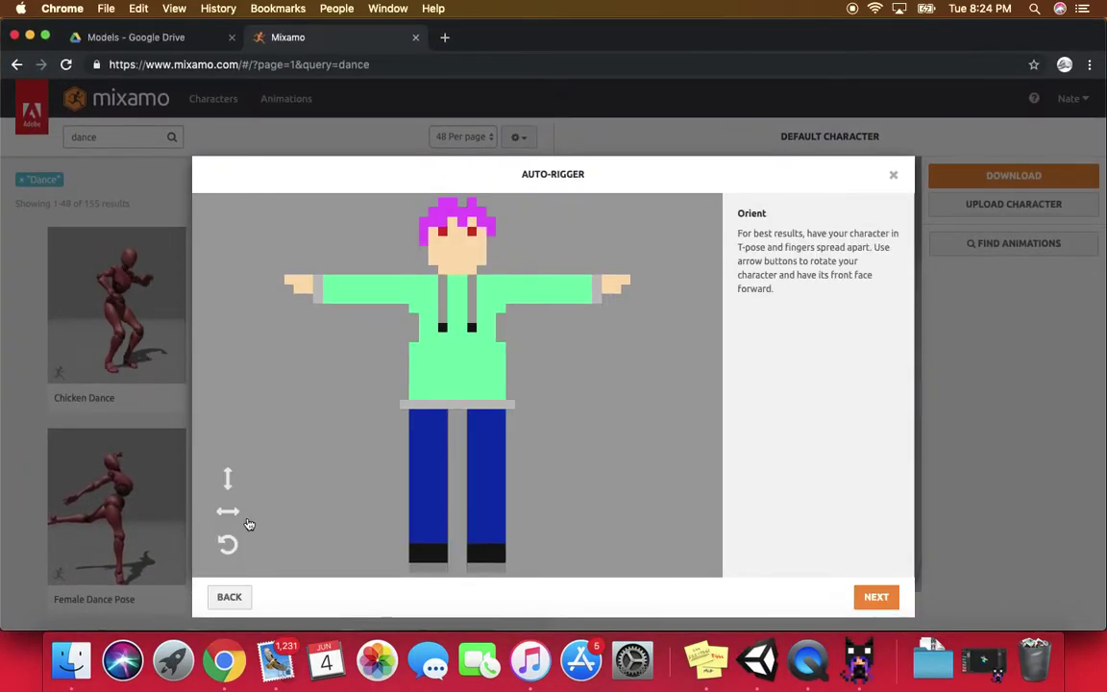
left_click(229, 512)
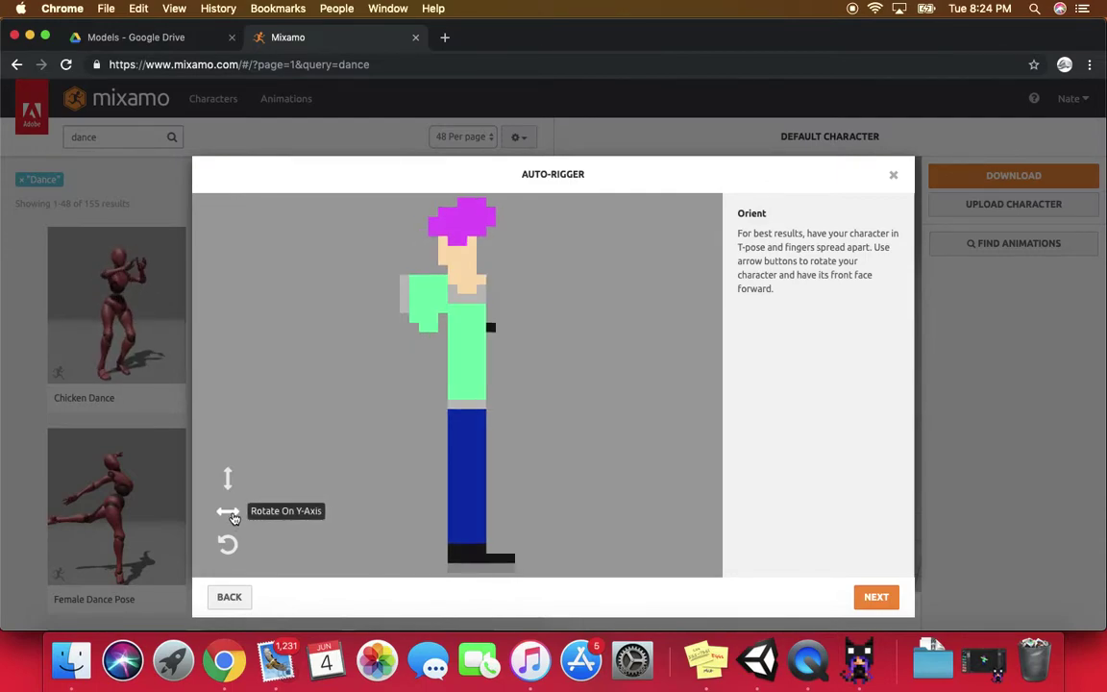
left_click(229, 513)
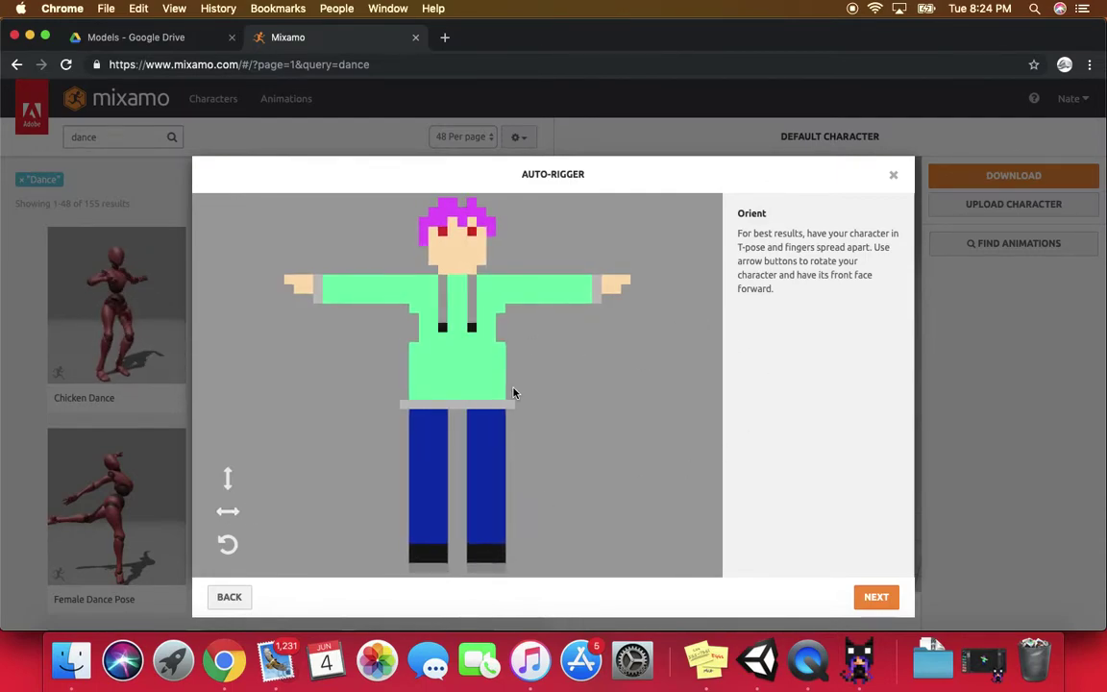
Drag the chin, wrist, elbow, knee and groin markers onto the voxel character, then start auto-rigging
left_click(874, 598)
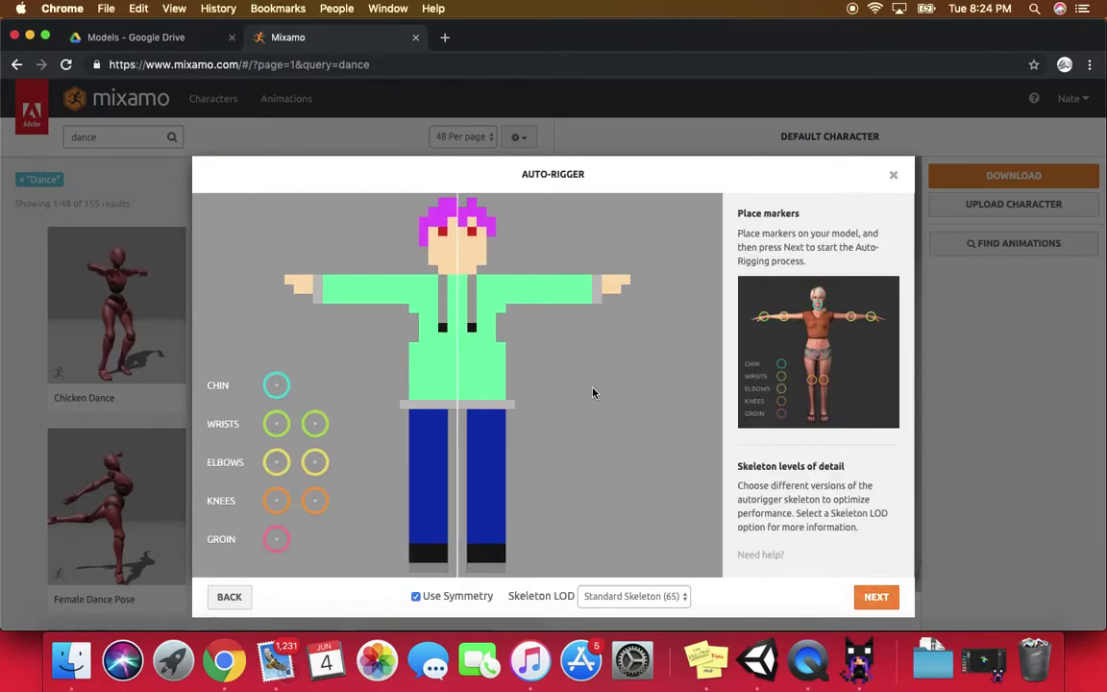
left_click_drag(279, 387, 461, 267)
mouse_move(277, 424)
left_mouse_down()
mouse_move(345, 295)
mouse_move(324, 289)
left_mouse_up()
mouse_move(314, 462)
left_mouse_down()
mouse_move(386, 287)
mouse_move(378, 295)
left_mouse_up()
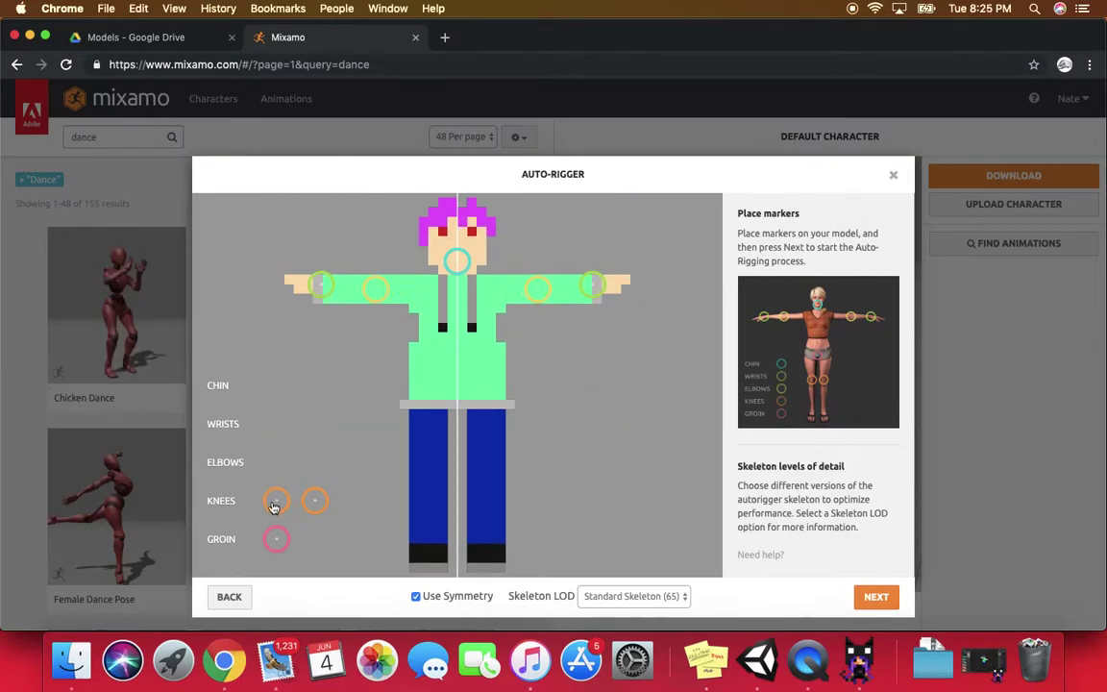
mouse_move(276, 501)
left_mouse_down()
mouse_move(363, 460)
mouse_move(427, 473)
left_mouse_up()
left_click_drag(276, 539, 459, 402)
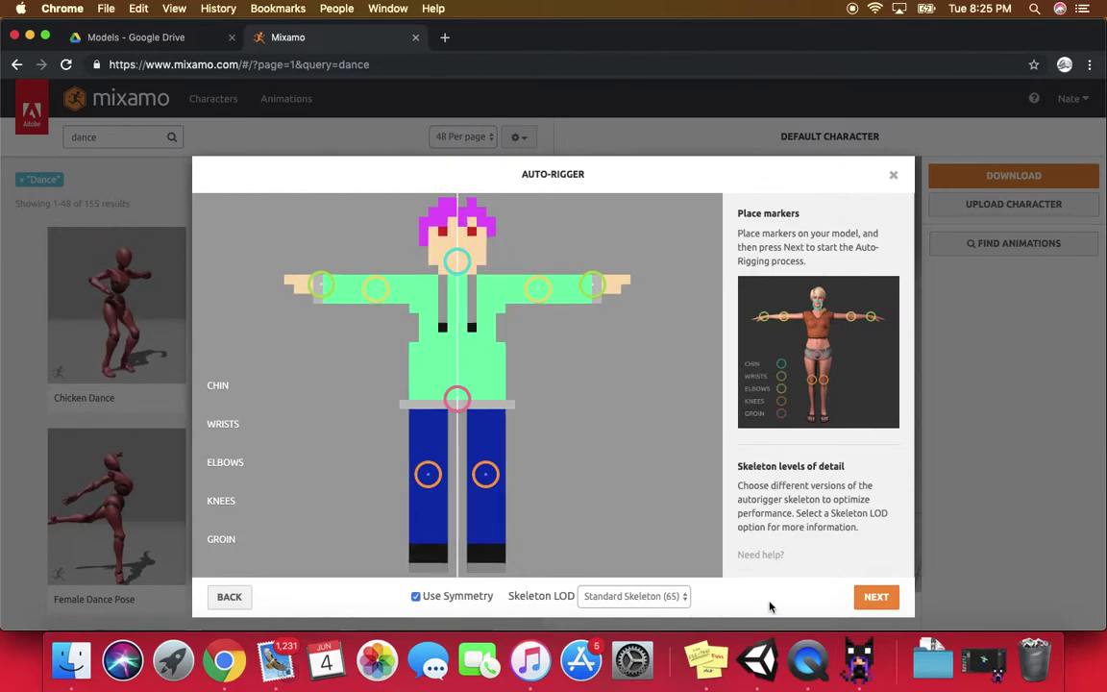
left_click(870, 597)
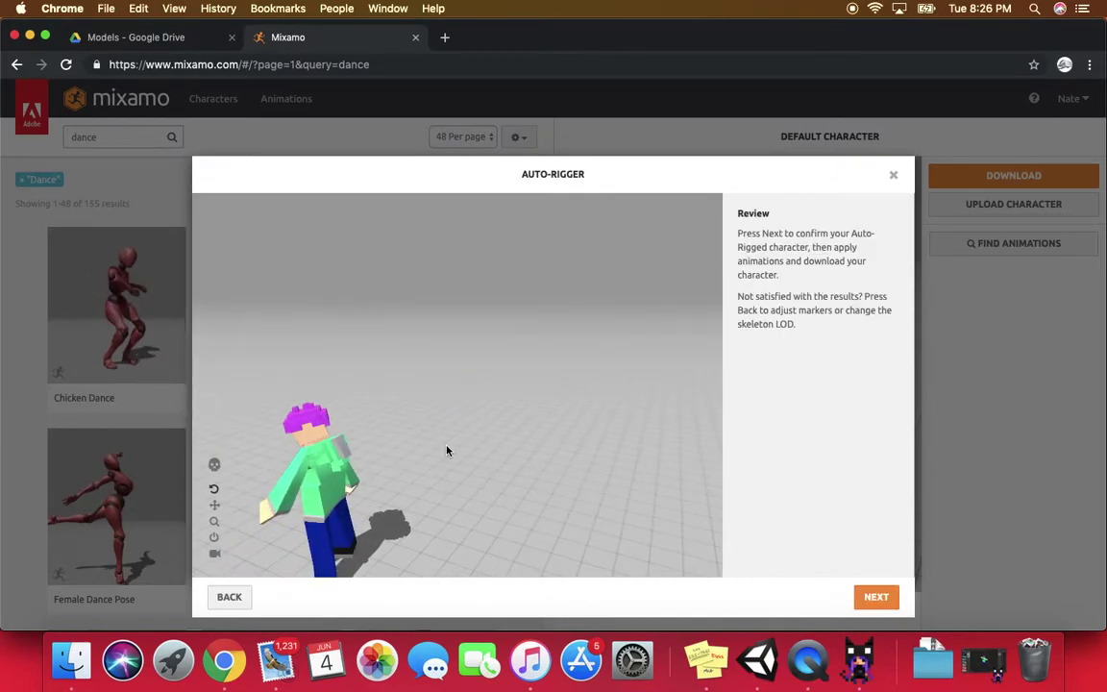
Confirm the rig and apply Robot Hip Hop Dance to the ARCHIVE character
left_click(874, 598)
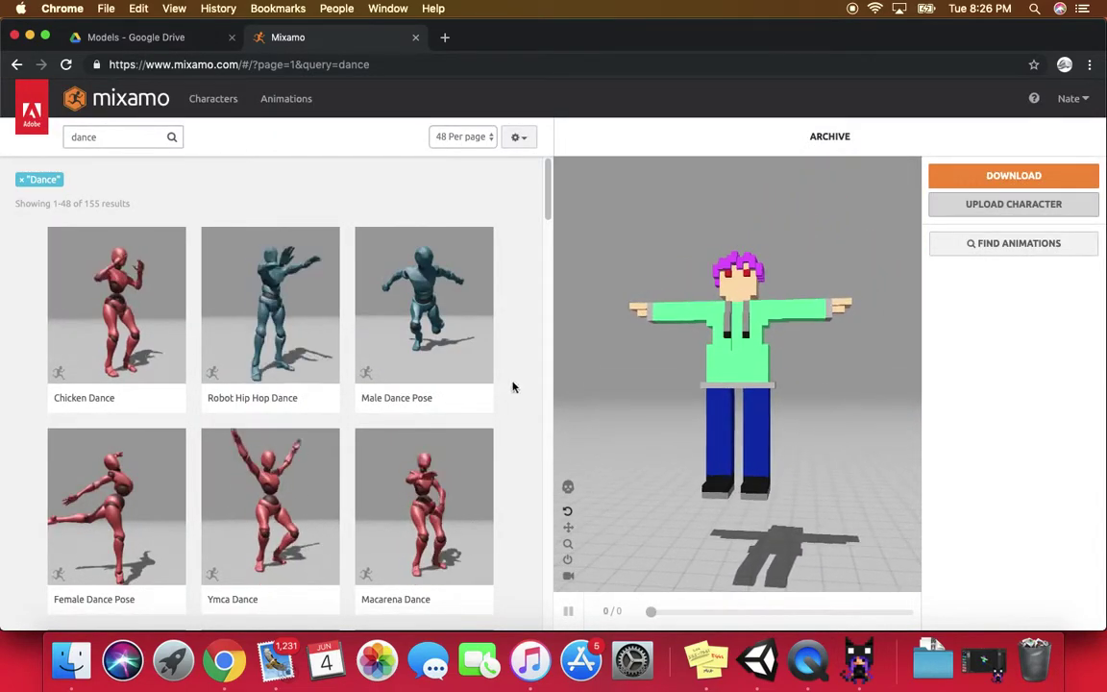
left_click(279, 313)
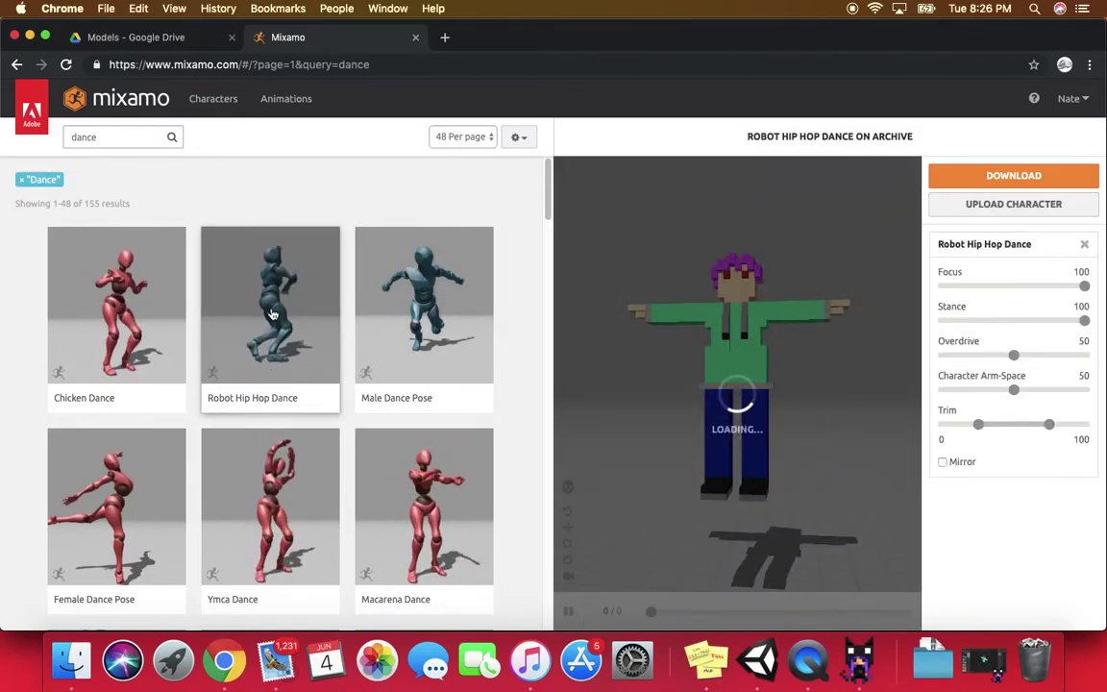